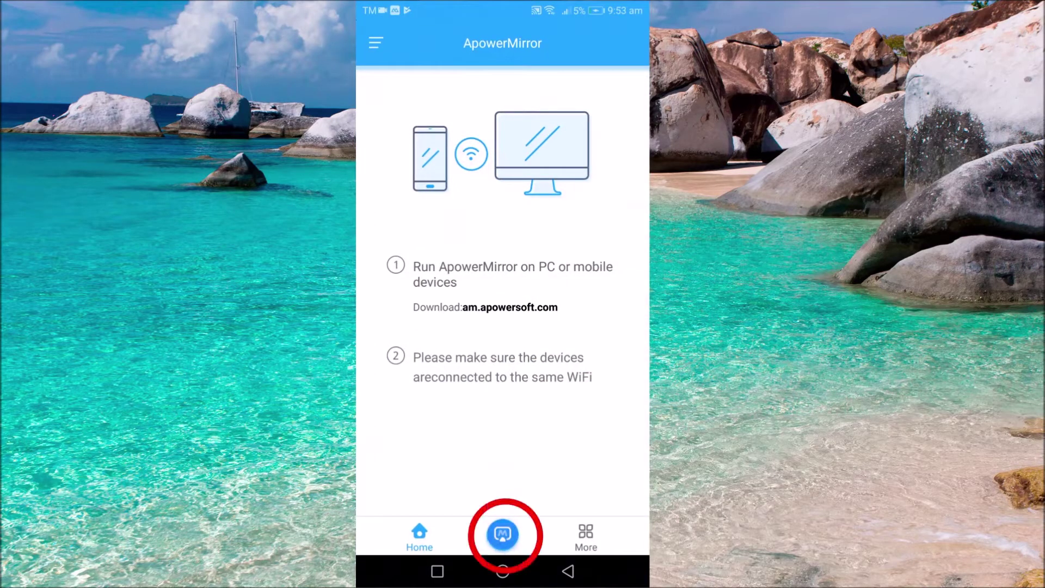
# Mirror the Apowersoft[Apowertech-01] computer's screen to the phone over WiFi.
pyautogui.click(502, 534)
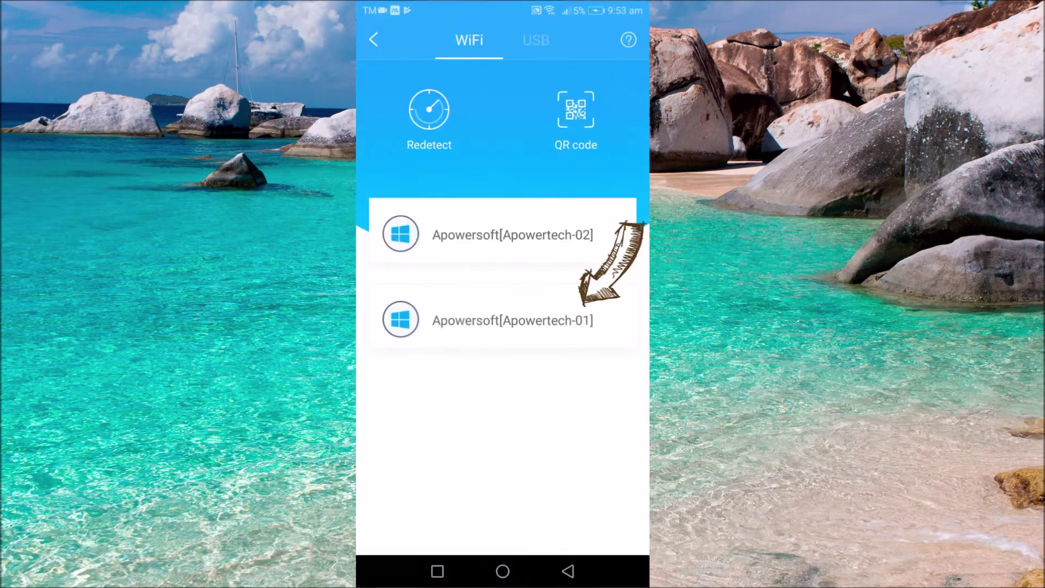
pyautogui.click(503, 320)
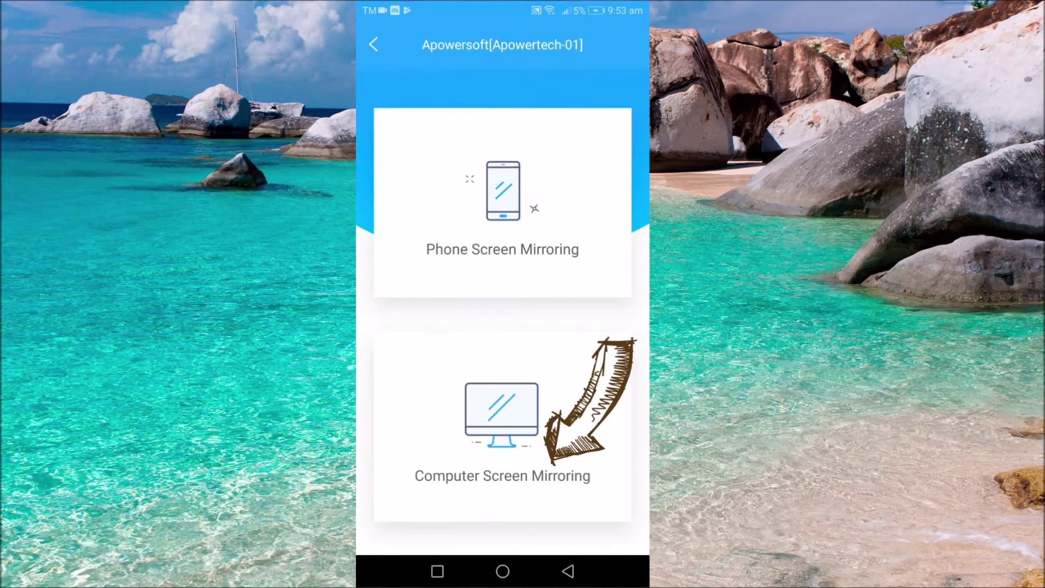
pyautogui.click(503, 427)
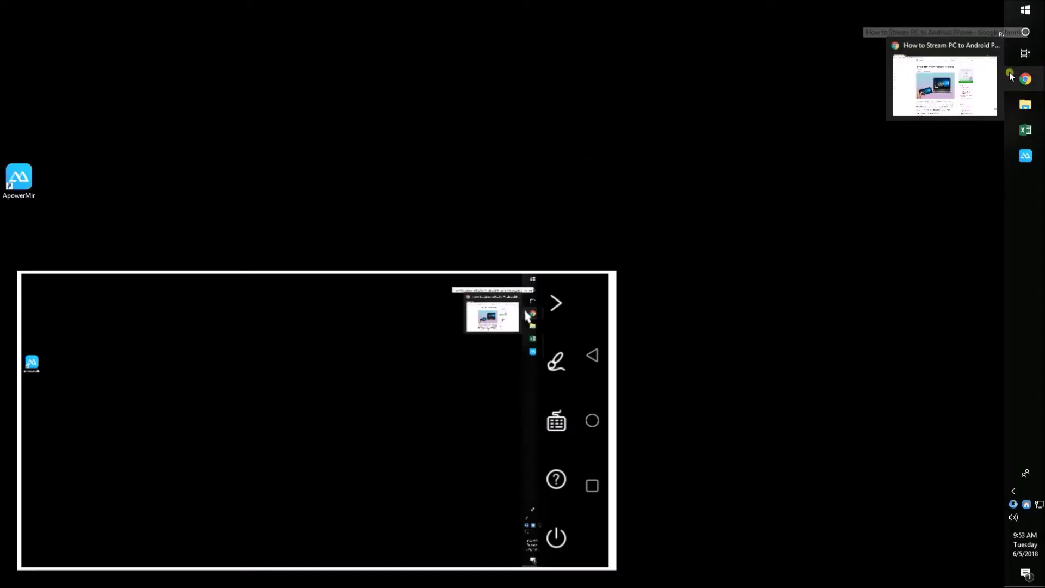
# Restore the Chrome window showing the Apowersoft PC-to-Android mirroring guide.
pyautogui.click(1010, 75)
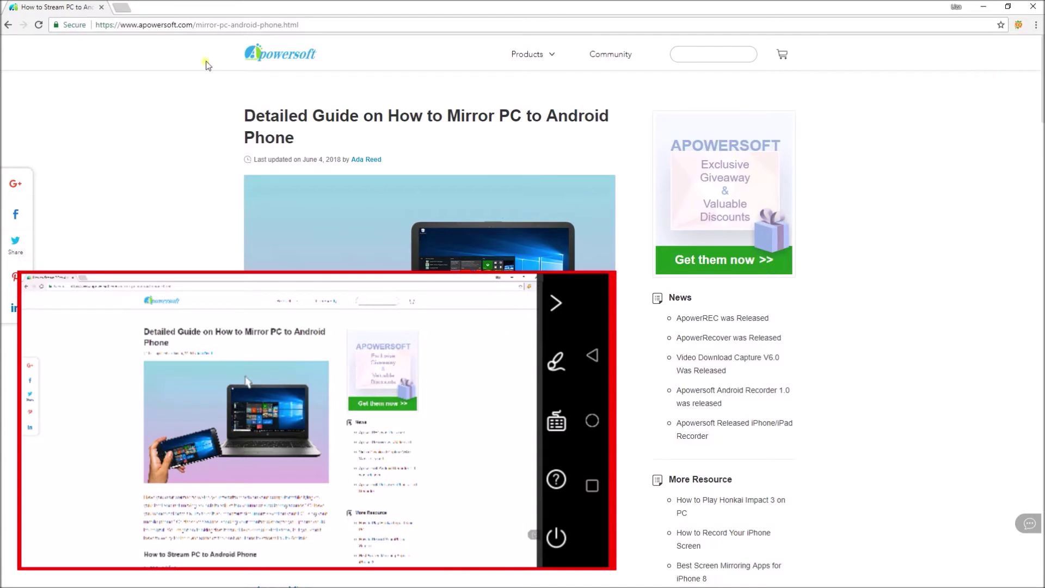
# Load facebook.com in a new Chrome tab.
pyautogui.click(119, 9)
pyautogui.write('facebook.com')
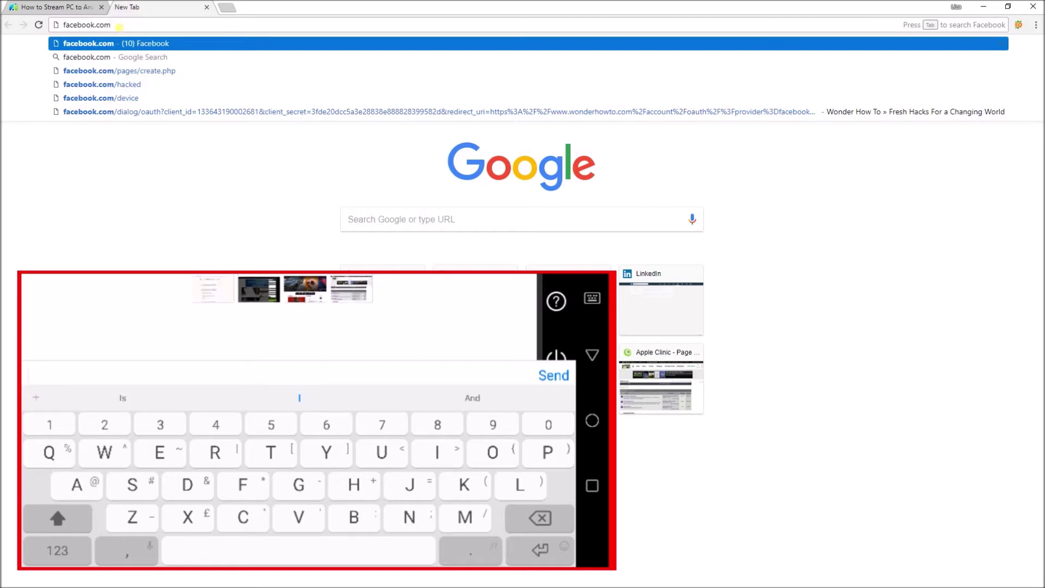
pyautogui.press('Return')
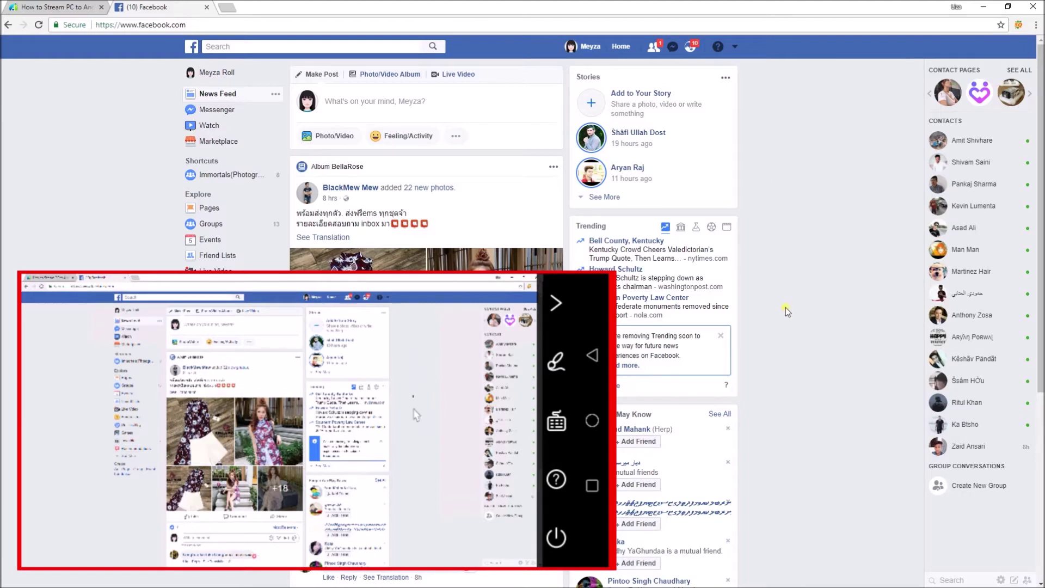
pyautogui.scroll(-2, 785, 308)
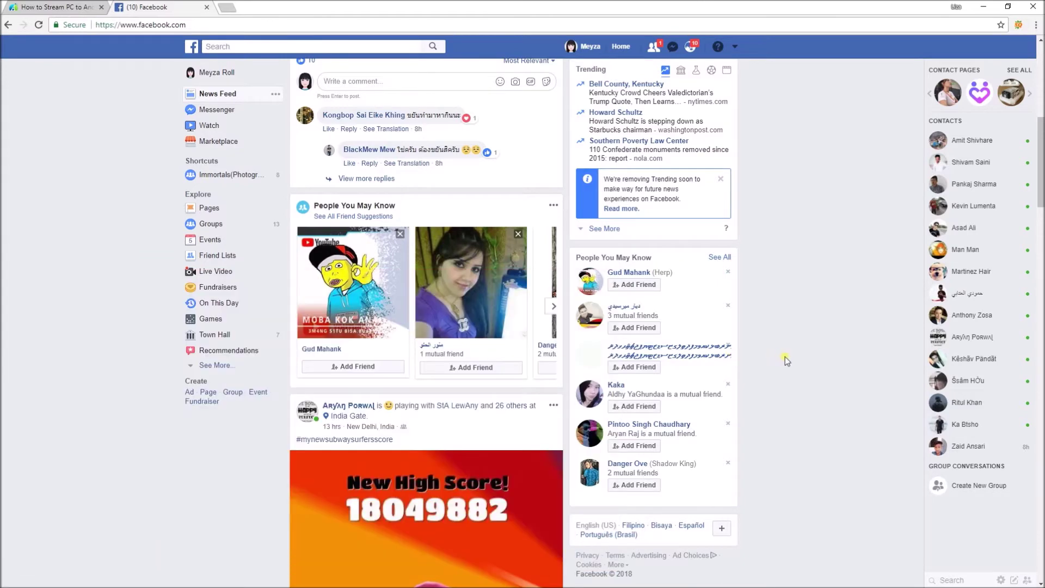
pyautogui.scroll(5, 784, 357)
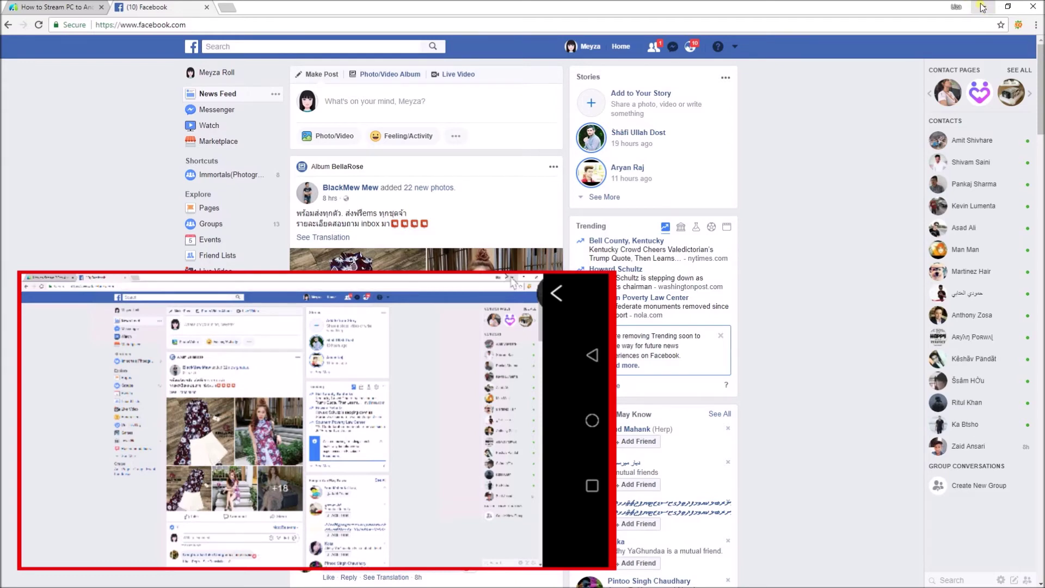
pyautogui.click(982, 7)
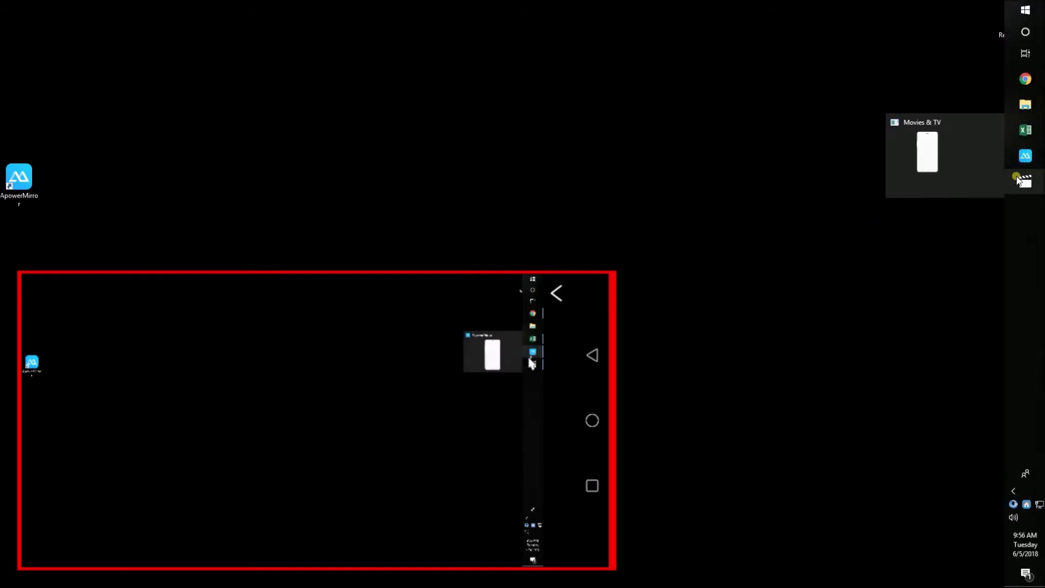
# Restore the Movies & TV window from the taskbar so the movie plays.
pyautogui.click(1025, 181)
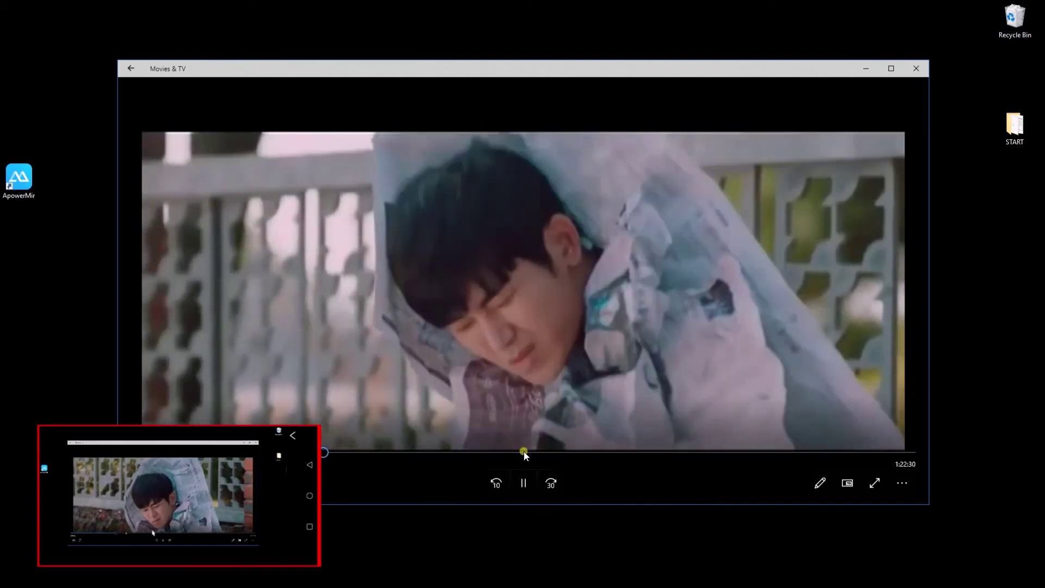
# Skip the movie forward on the seek bar to a later subtitled scene.
pyautogui.click(523, 453)
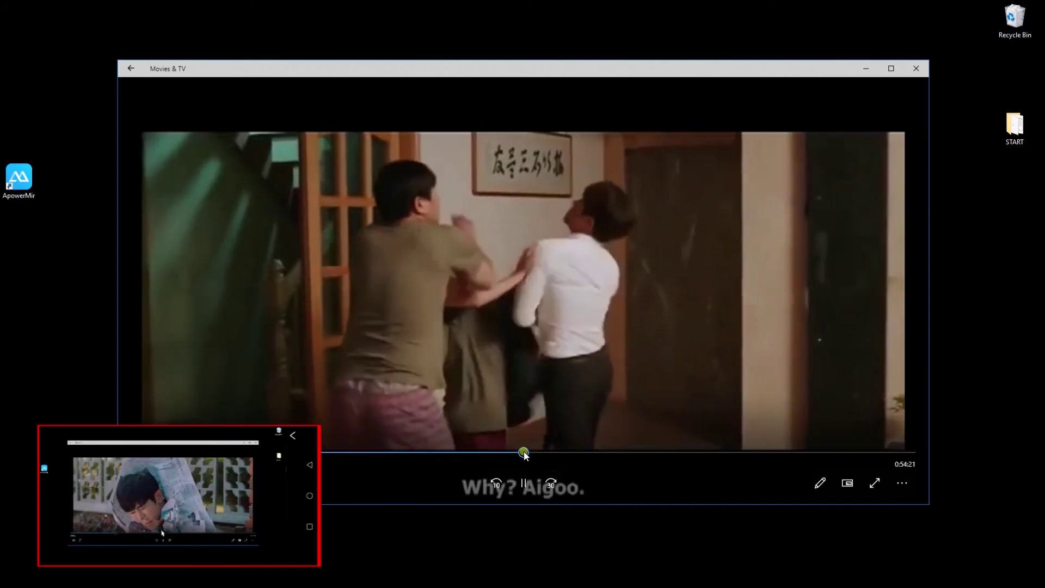